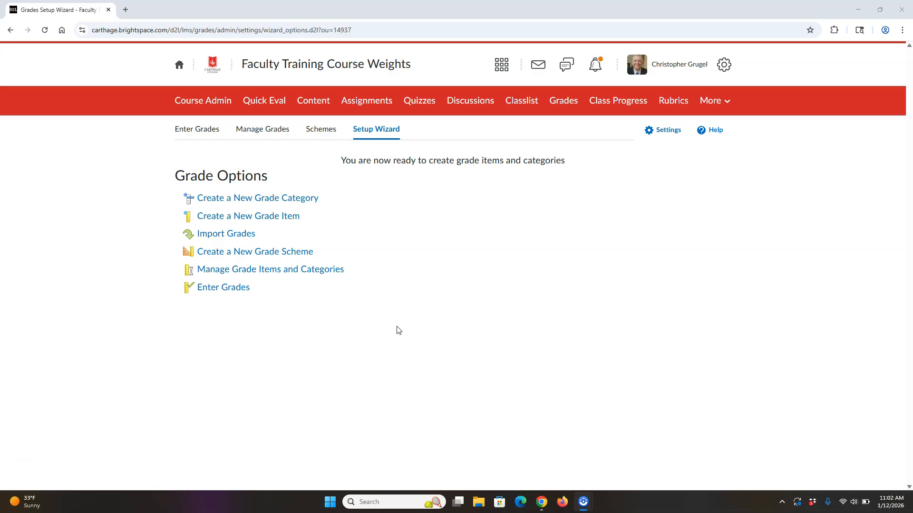
- Open the Faculty Training Course Weights grade management list and start a new grade category named Papers
click(309, 66)
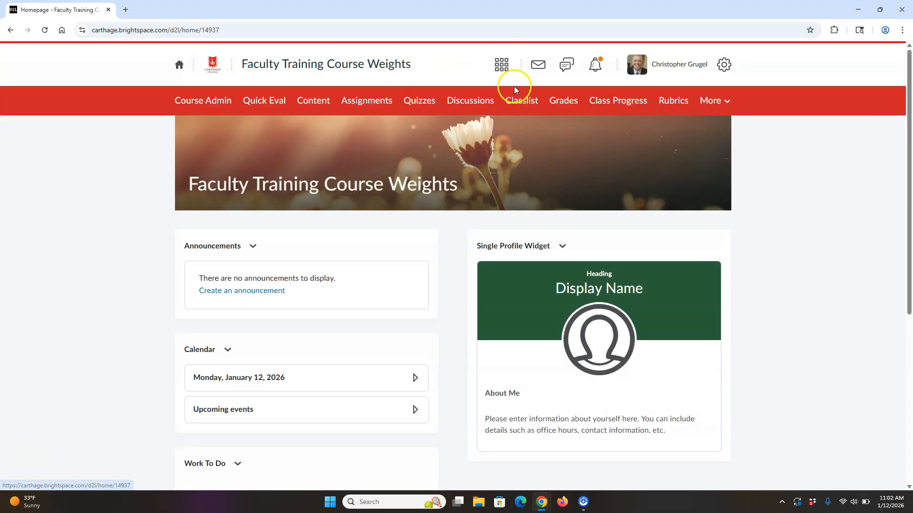
click(565, 101)
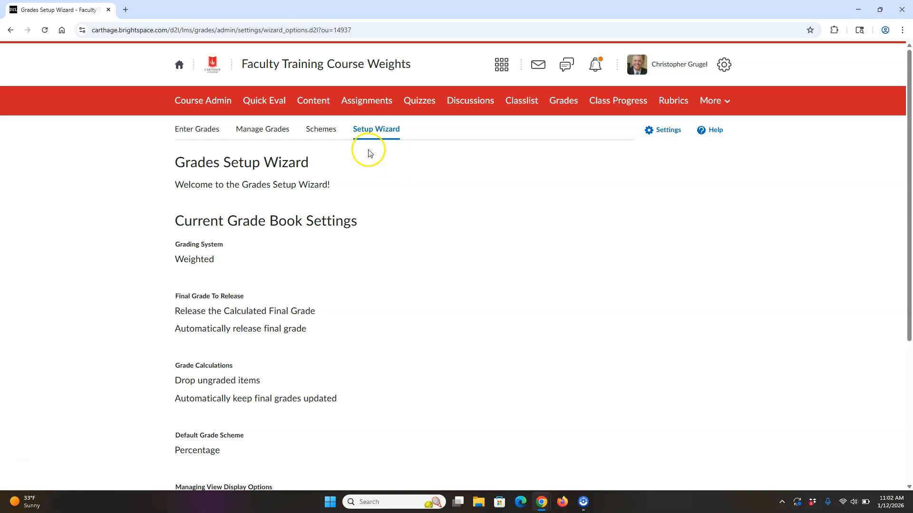
click(261, 131)
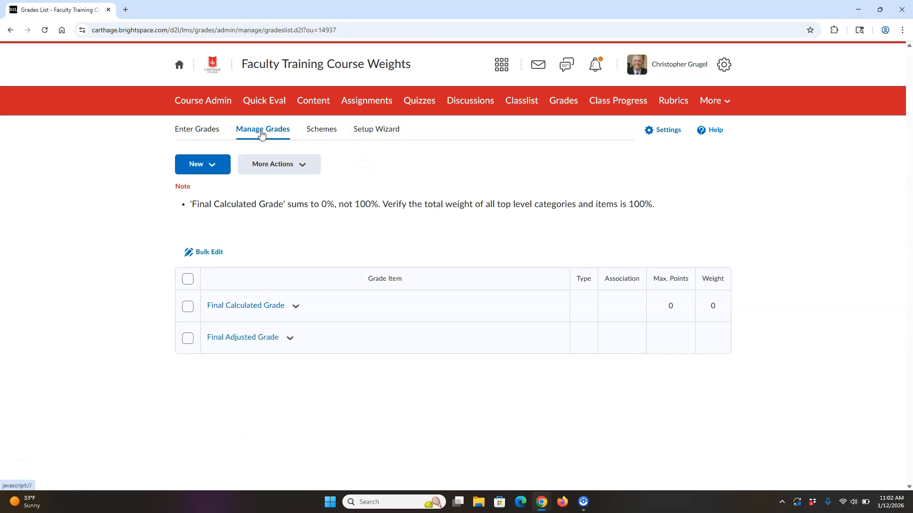
click(220, 169)
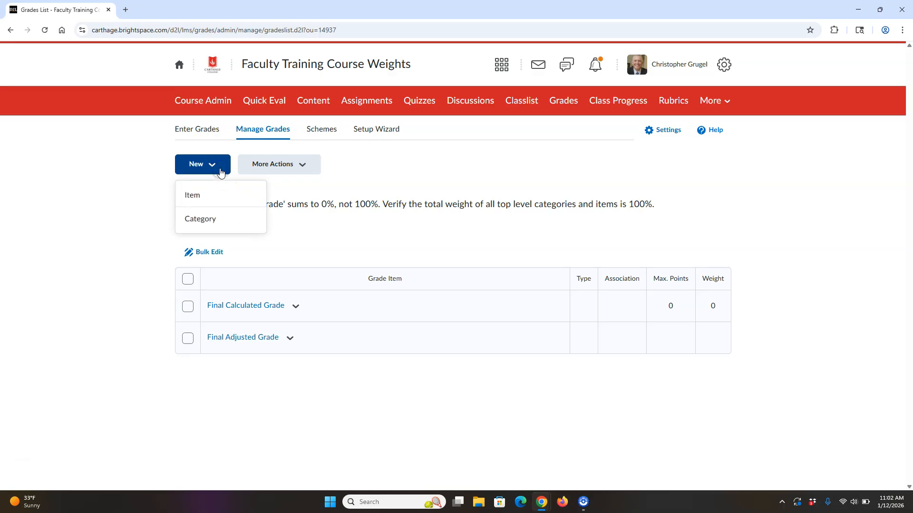
click(210, 220)
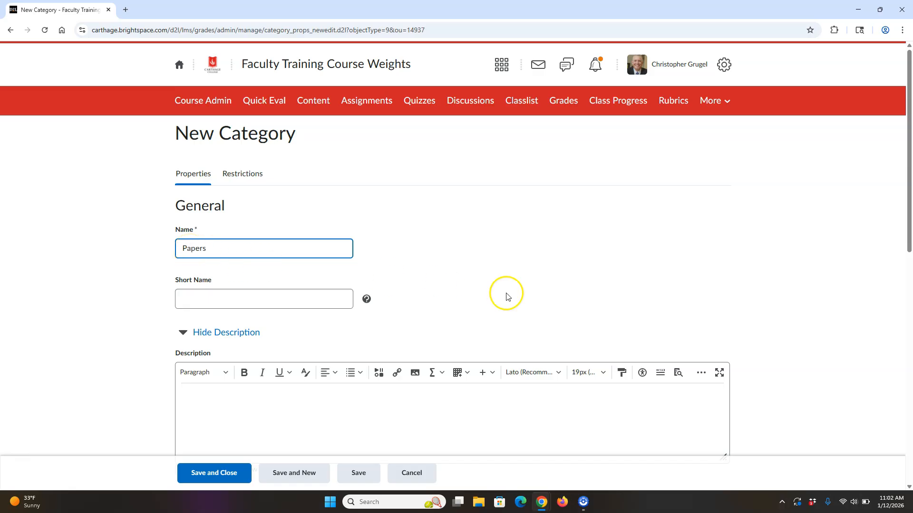
- Set the Papers category's weight to 30 and distribute weights by points across all items in the category
drag(908, 205, 908, 367)
click(202, 203)
drag(202, 203, 117, 213)
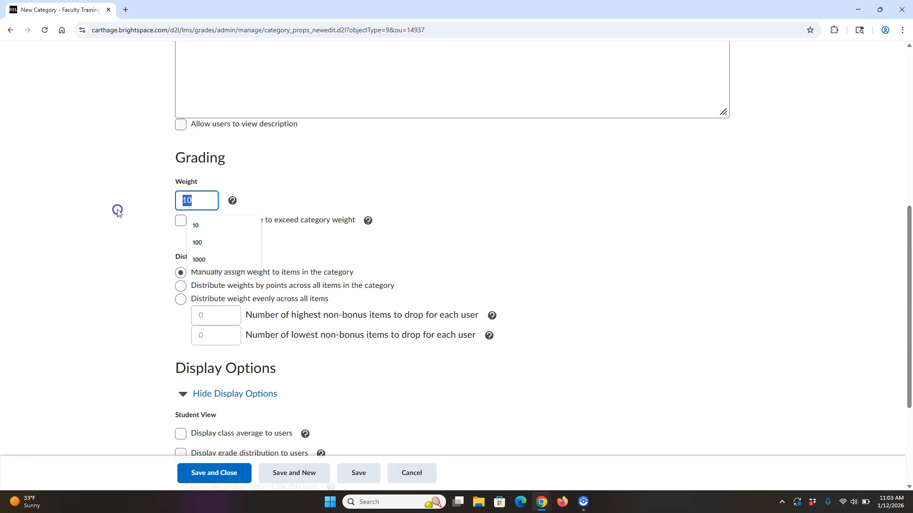
text(30)
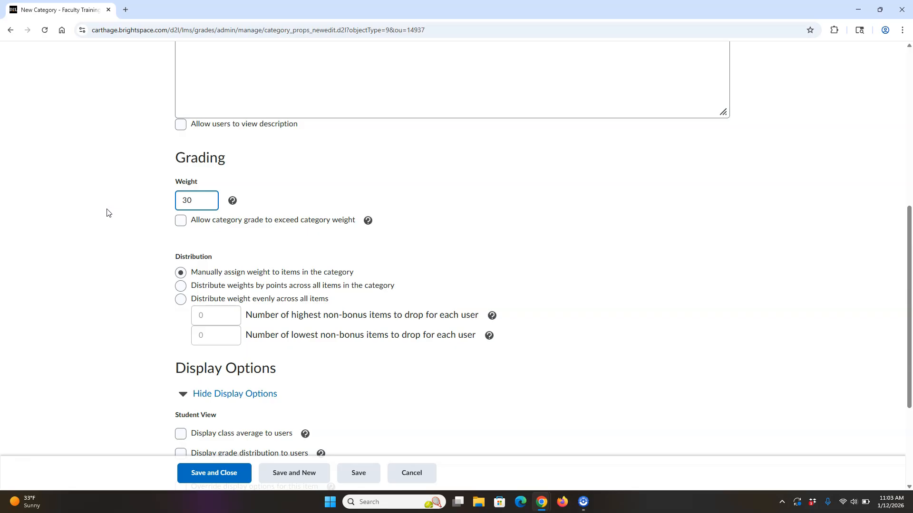
click(587, 170)
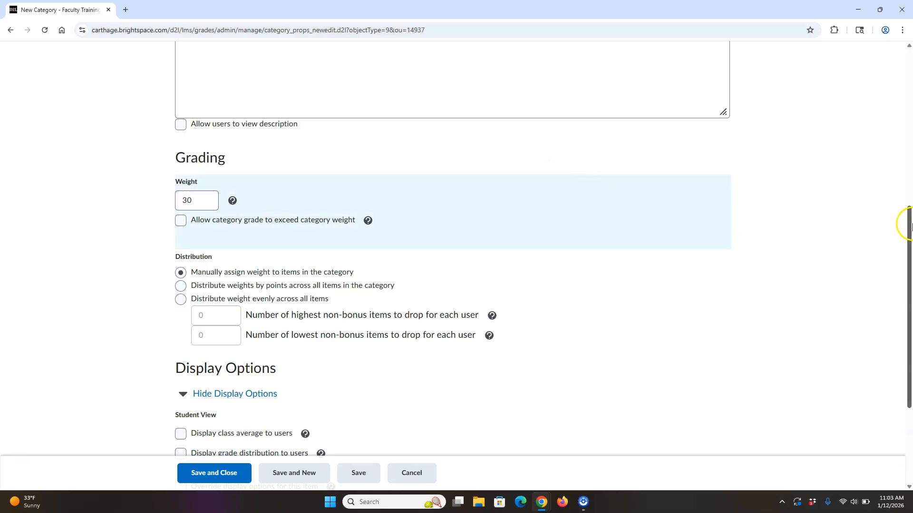
scroll(910, 228, down, 2)
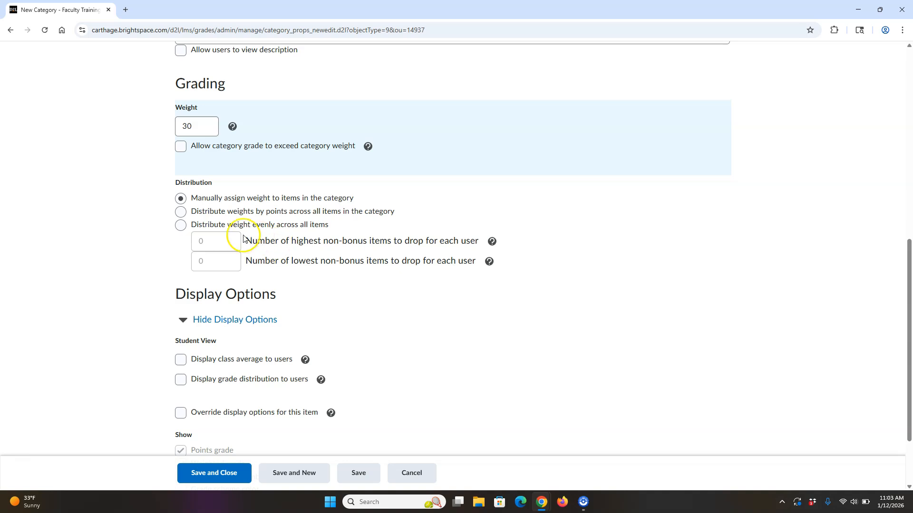
click(181, 212)
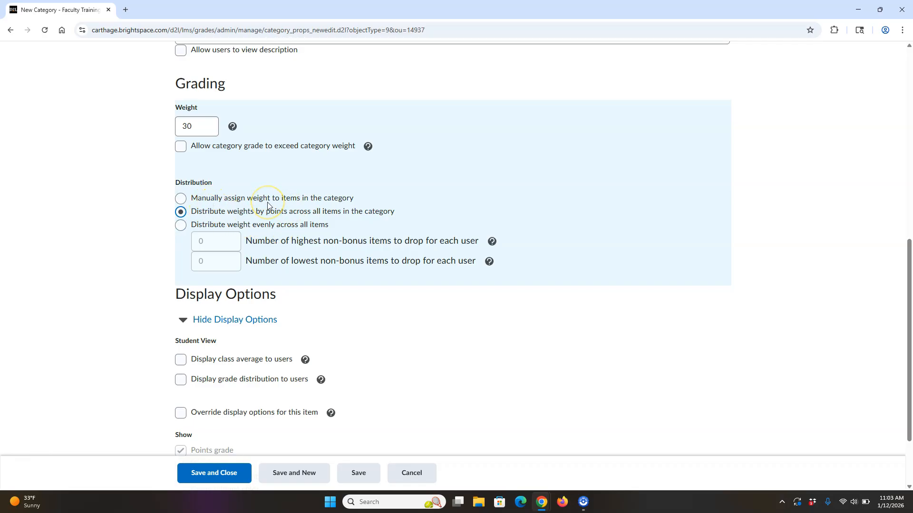
click(182, 226)
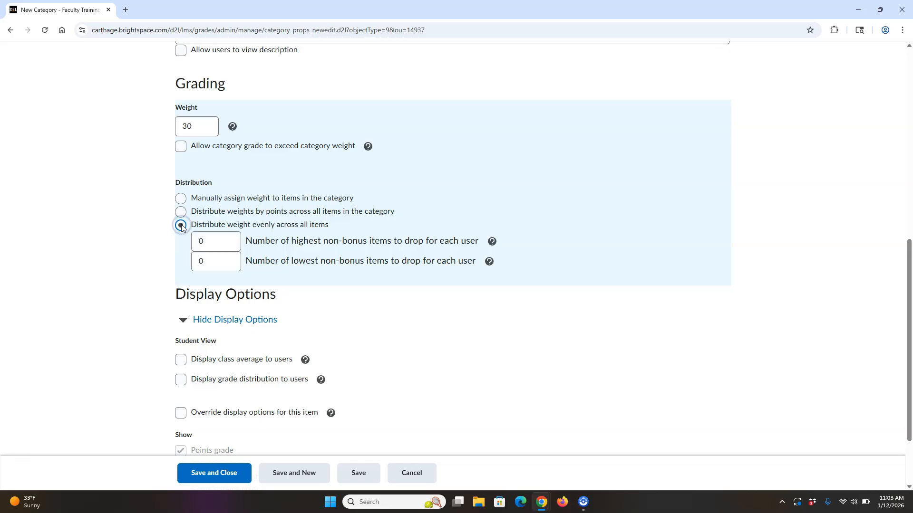
click(234, 267)
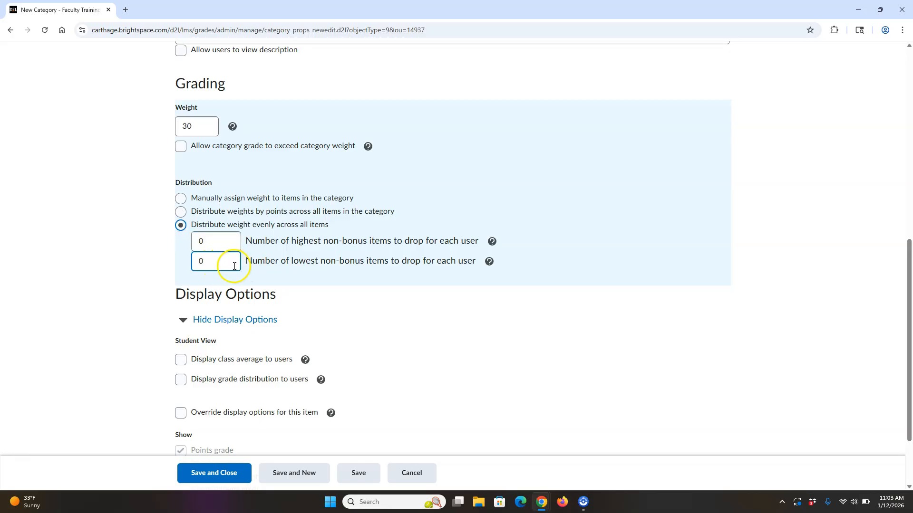
click(220, 241)
click(180, 211)
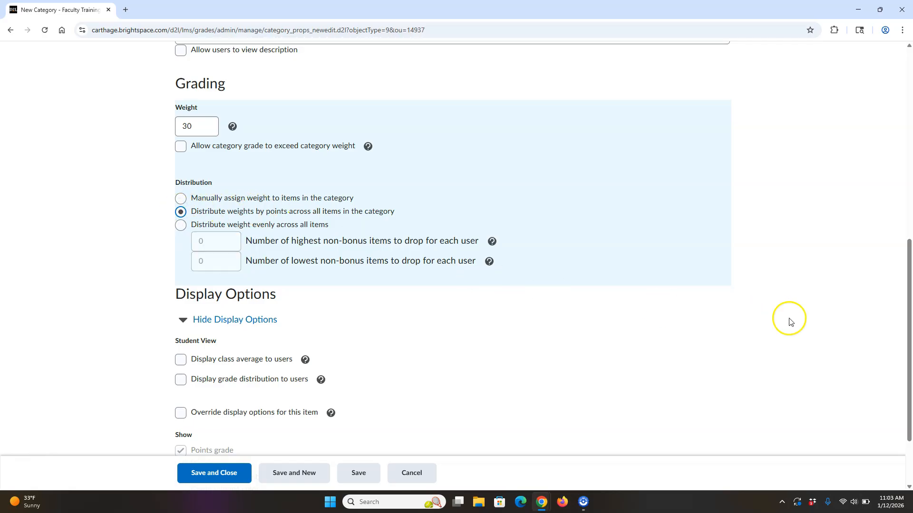
- Save the Papers category and start another new category named Exams
scroll(910, 311, down, 2)
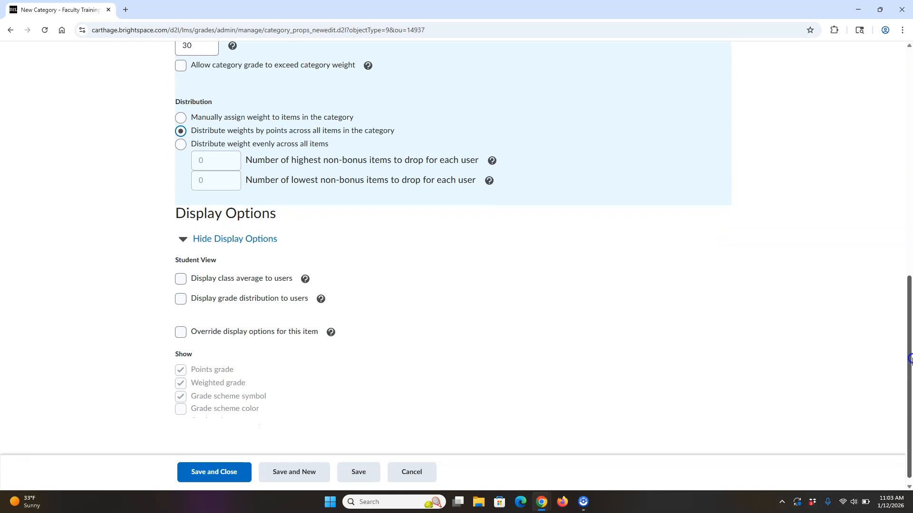
click(304, 467)
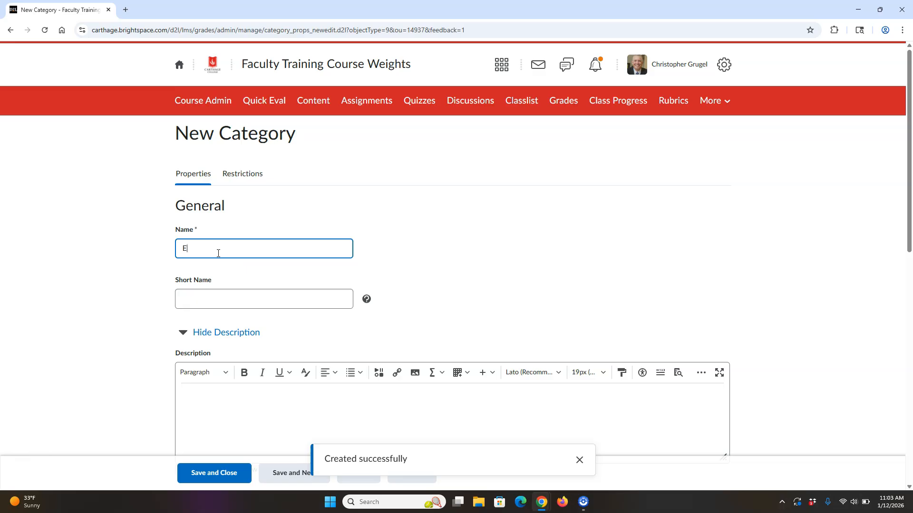
text(Exams)
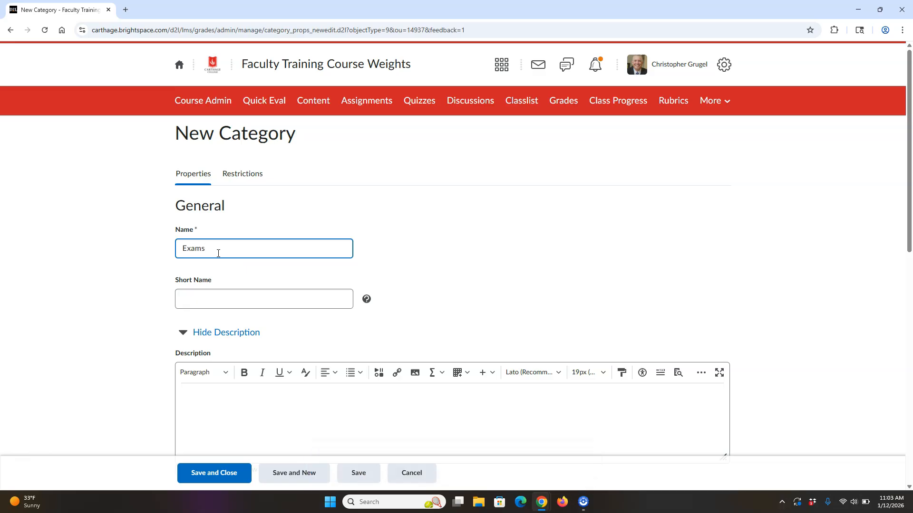
- Set the Exams category's weight to 30 and distribute weights by points across all its items
drag(908, 173, 910, 317)
click(209, 230)
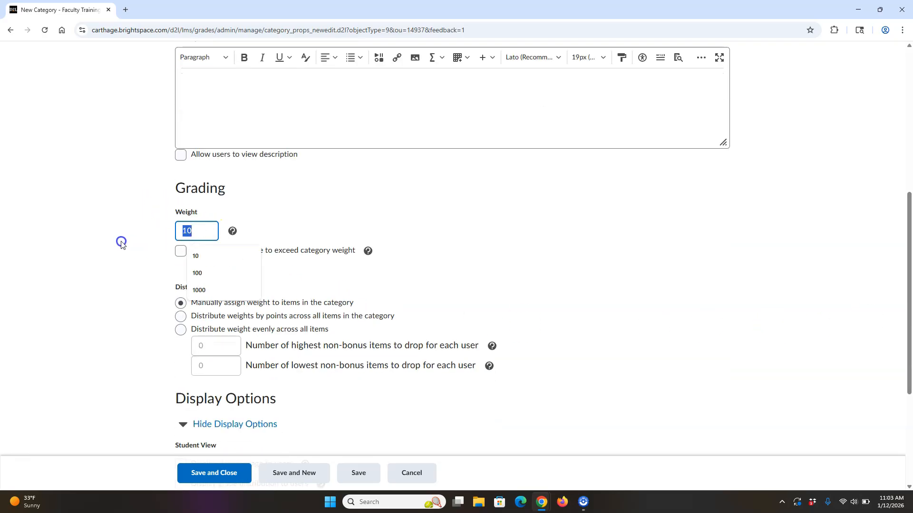
text(30)
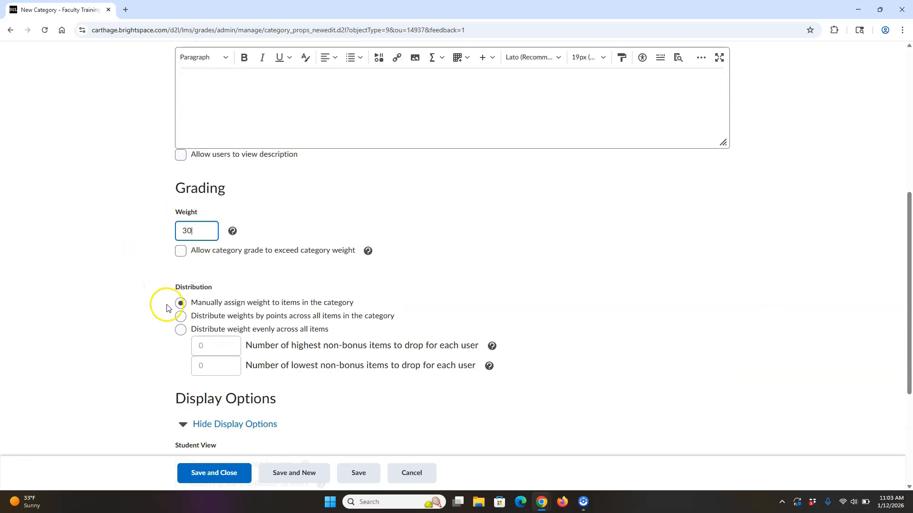
click(181, 317)
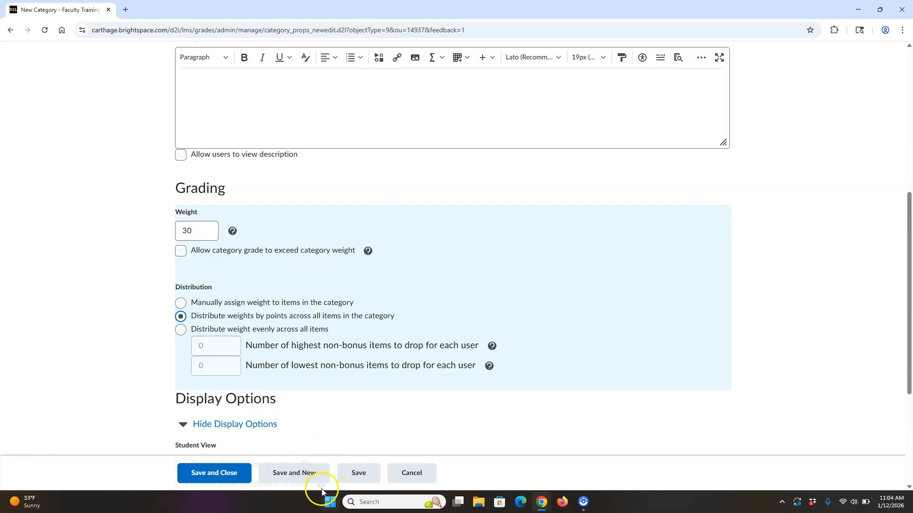
- Save the Exams category and start another new category named Quizzes
click(304, 475)
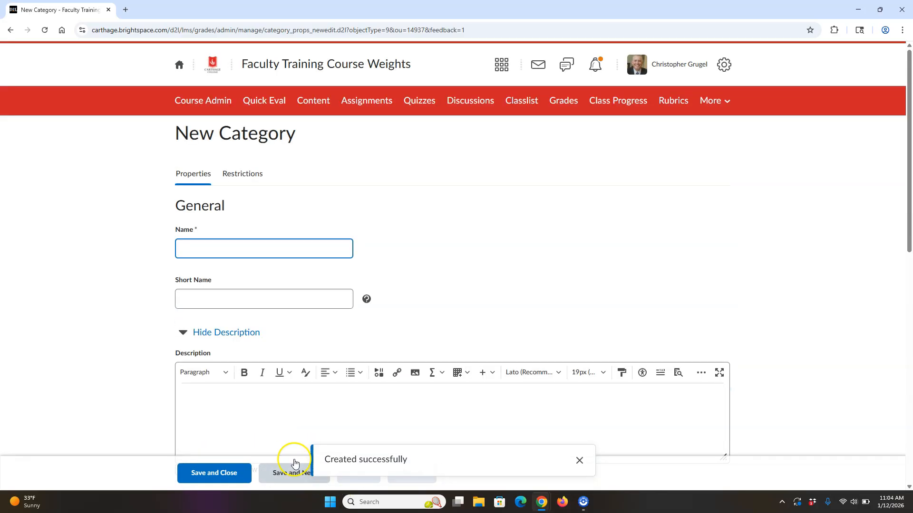
click(217, 253)
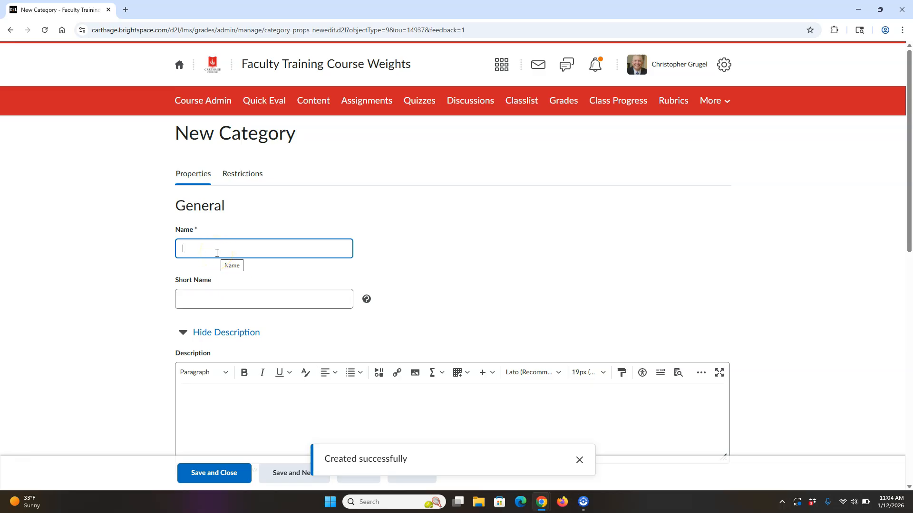
text(qui)
key(BackSpace)
key(BackSpace)
key(BackSpace)
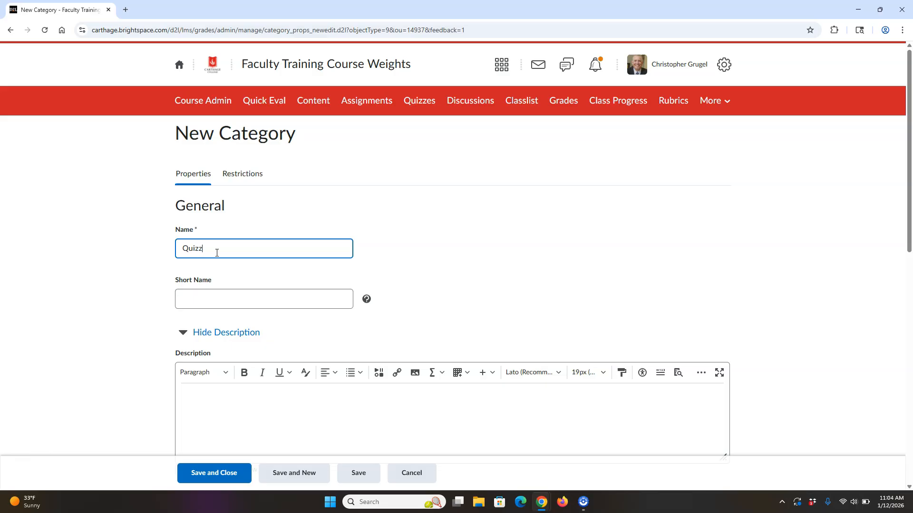
- Set the Quizzes category's weight to 20
drag(909, 218, 910, 338)
double_click(202, 287)
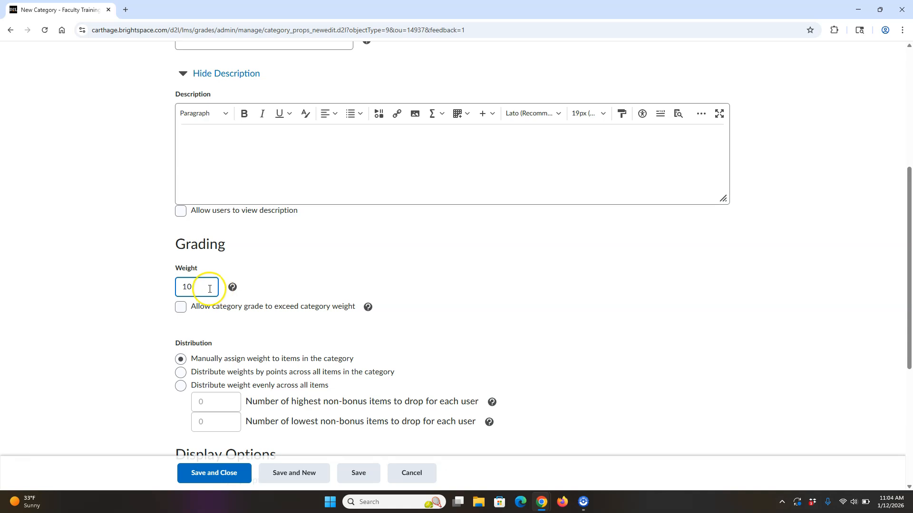
text(20)
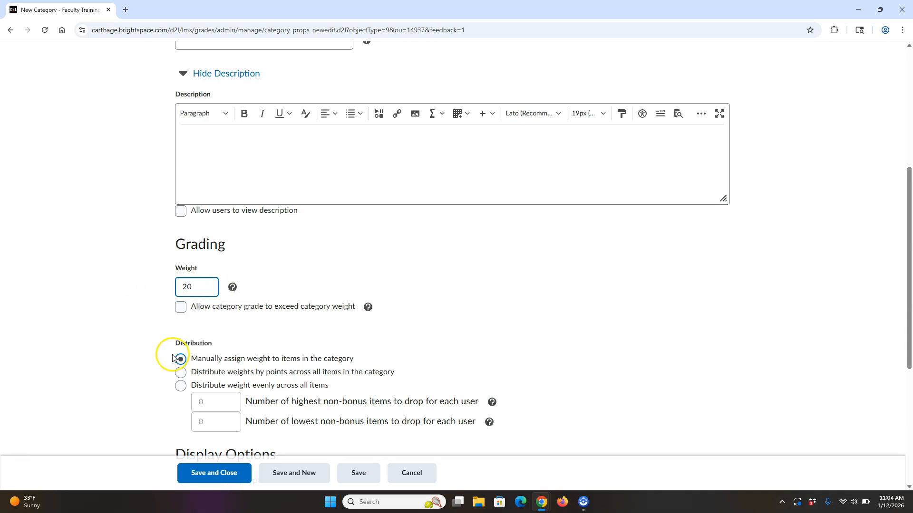
- Distribute the Quizzes weight evenly across all items and drop 1 lowest non-bonus item for each user
click(180, 386)
double_click(209, 423)
text(1)
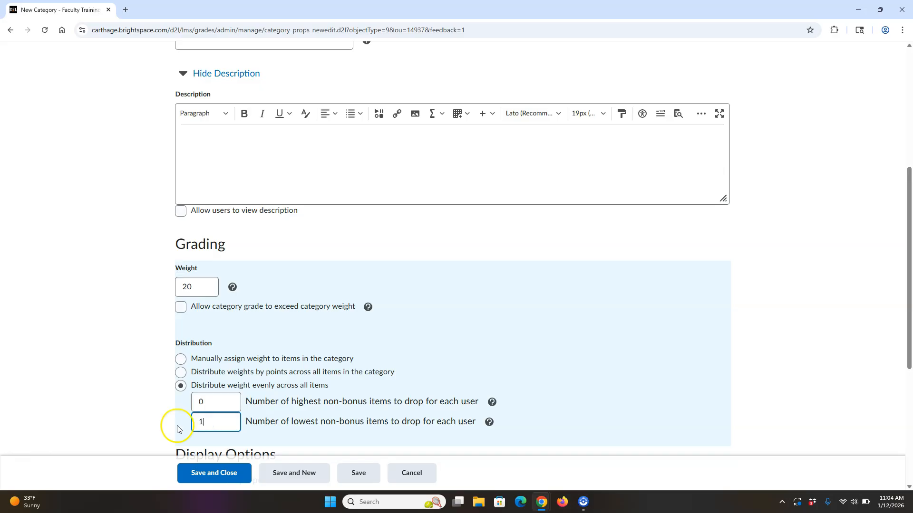
- Save the Quizzes category and start another new category named Presentations
click(761, 333)
drag(902, 291, 907, 417)
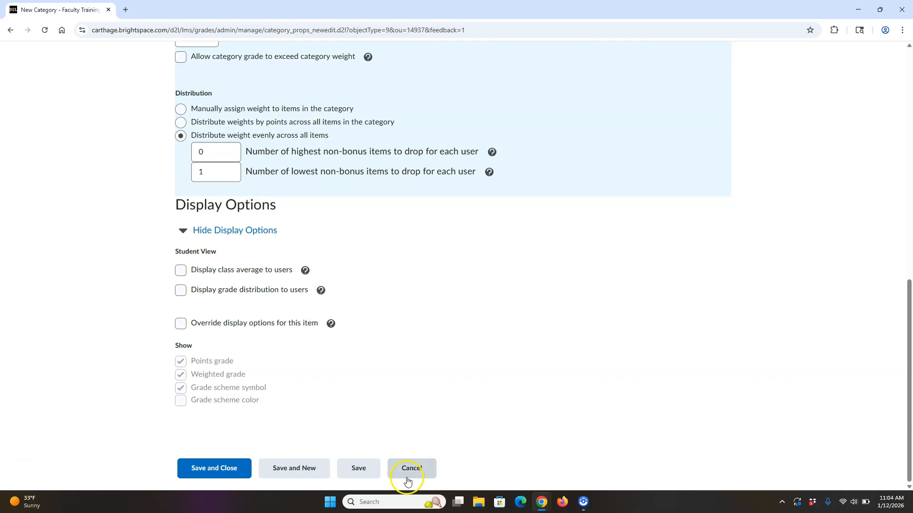
click(298, 469)
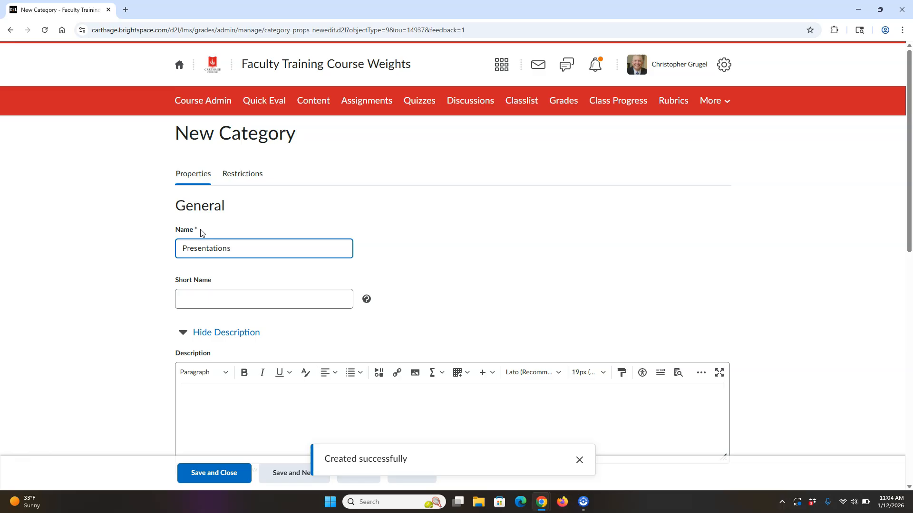
- Give the Presentations category points-based weight distribution and a weight of 20, saving it and returning to the grades list
scroll(909, 246, down, 3)
scroll(909, 246, down, 5)
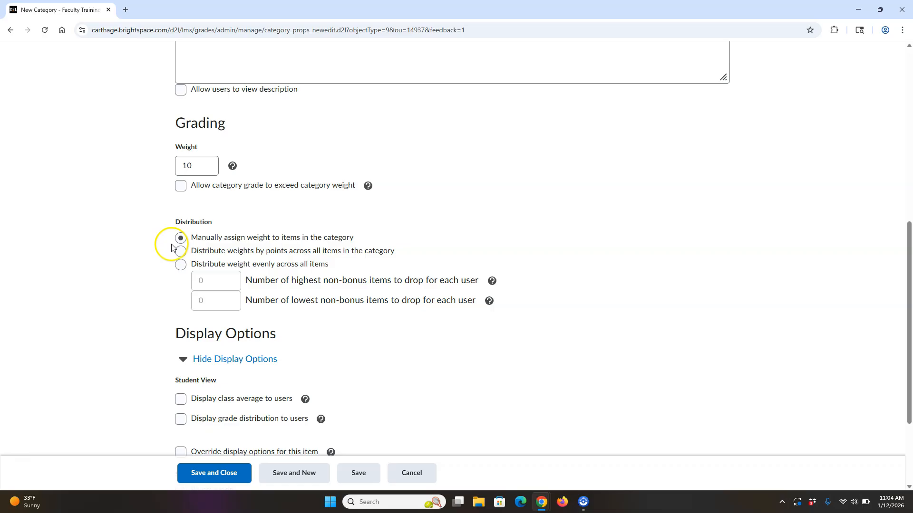
click(181, 250)
click(202, 162)
double_click(202, 162)
text(20)
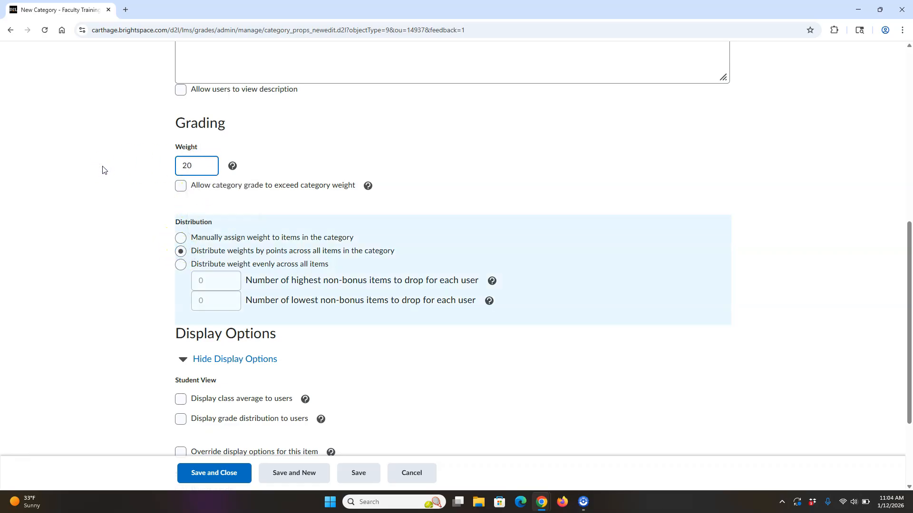
click(219, 478)
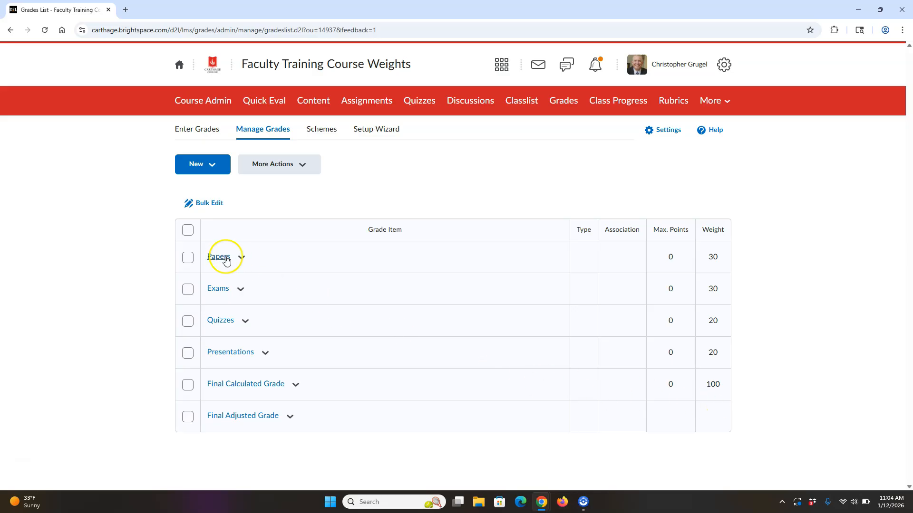
- Select every grade item and category in the list and open them all for bulk editing
click(188, 230)
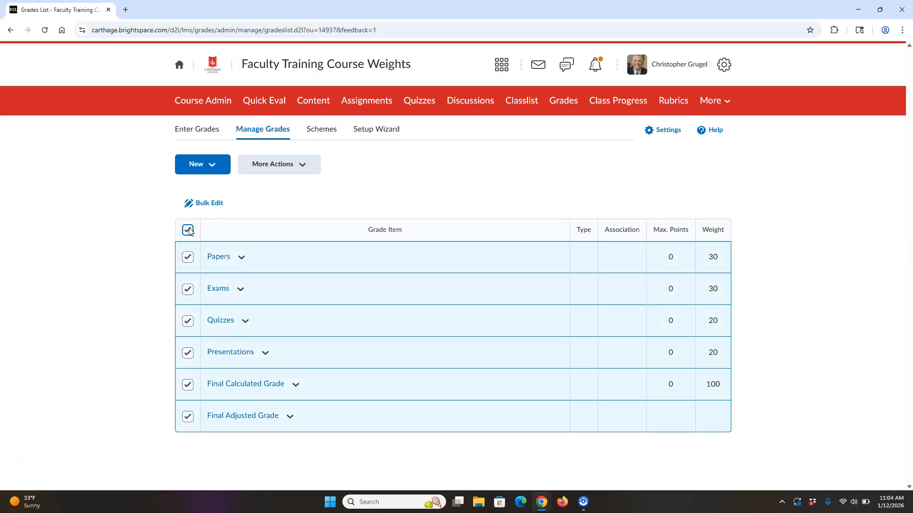
click(214, 204)
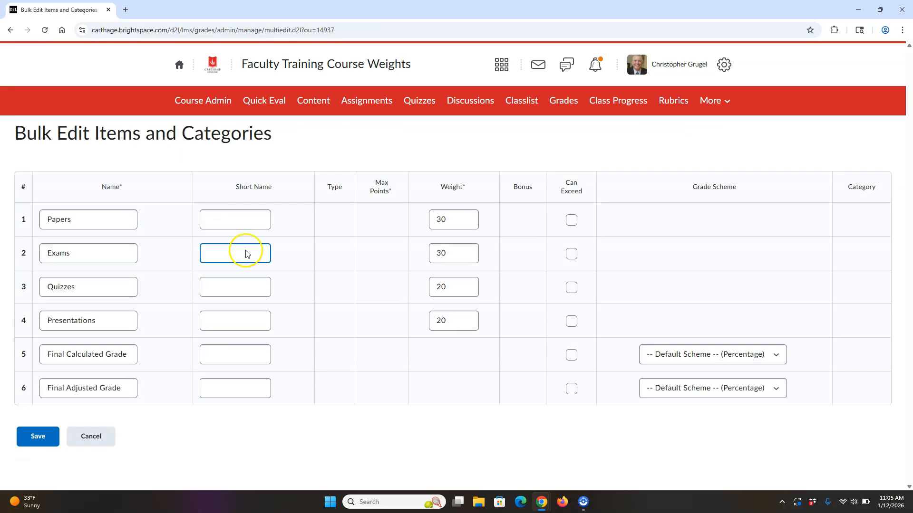
click(446, 221)
click(435, 321)
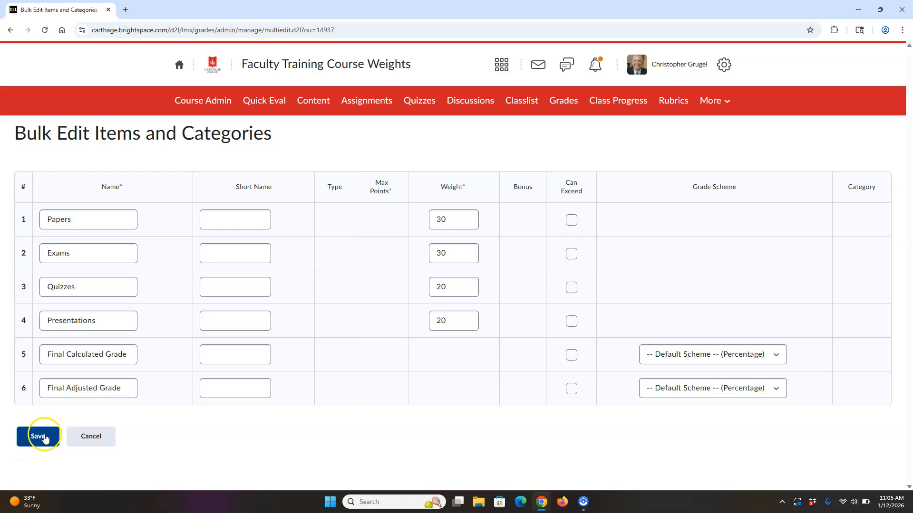
- Set the weight of the Papers category to 20 and of the Exams category to 40, and save the bulk edit
click(442, 223)
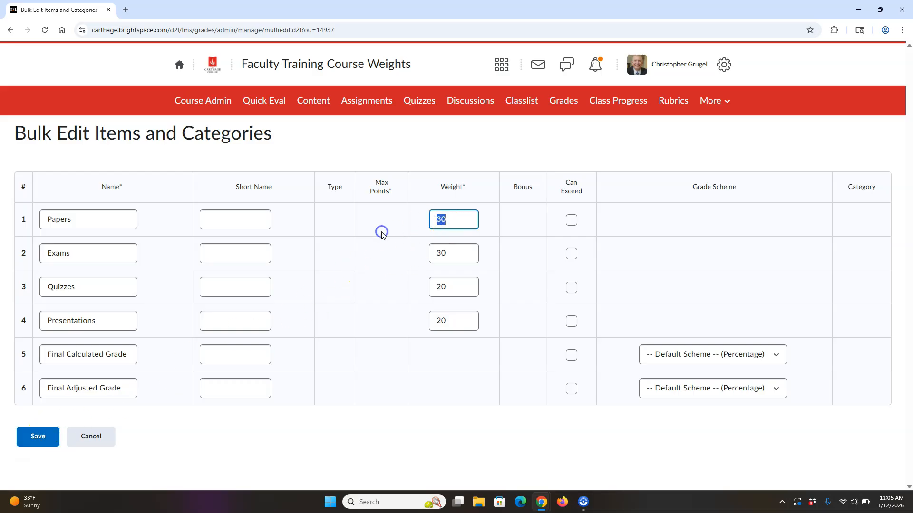
text(20)
click(447, 252)
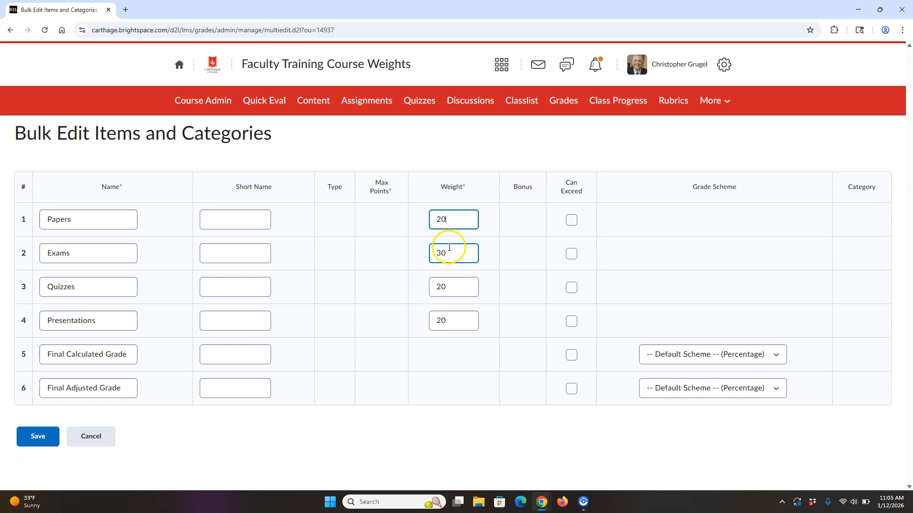
text(40)
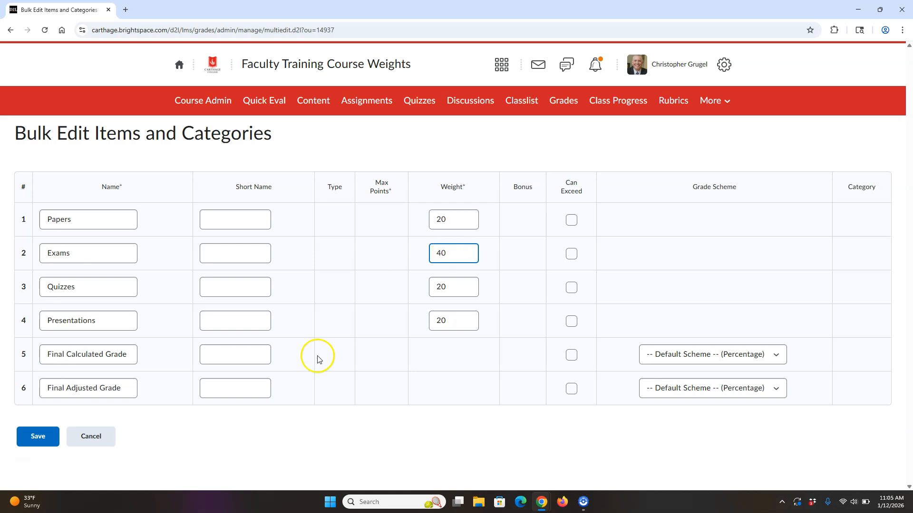
click(40, 439)
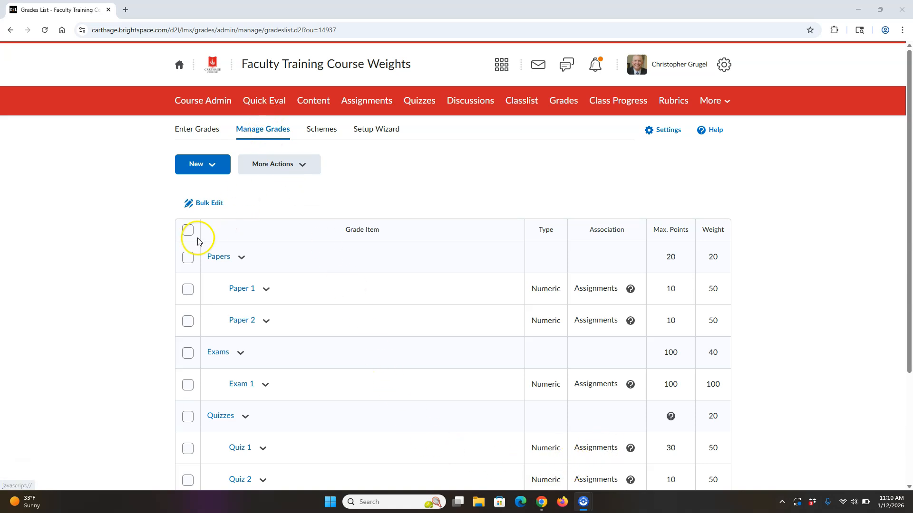
- Review all grade items and categories together in bulk editing, and leave it for the learners' grade entry list
click(188, 230)
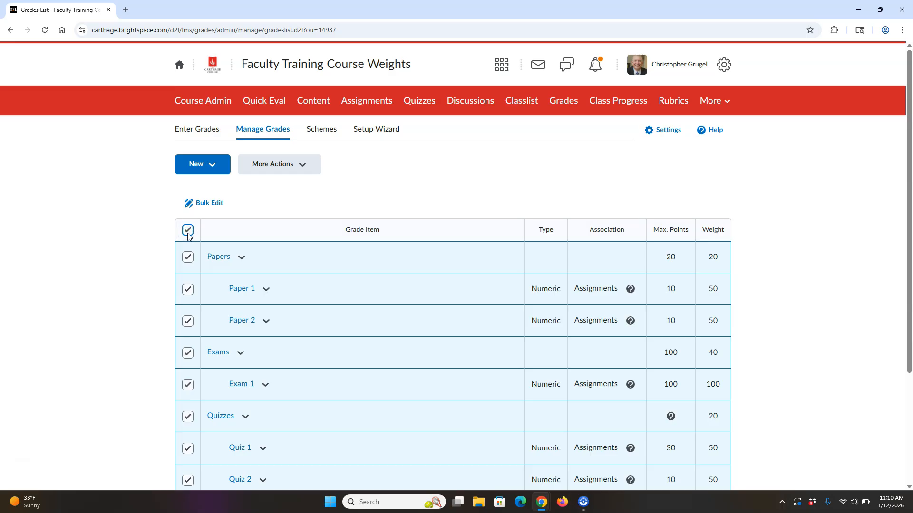
click(210, 205)
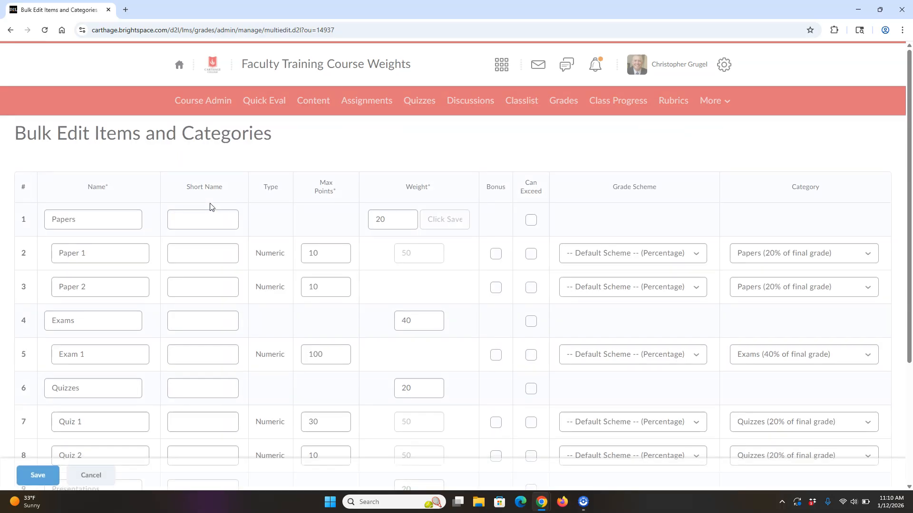
click(234, 229)
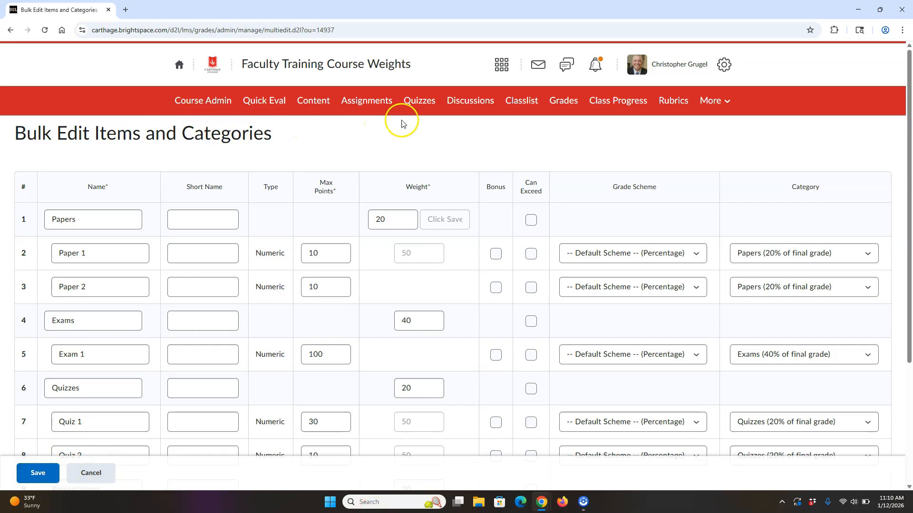
click(563, 103)
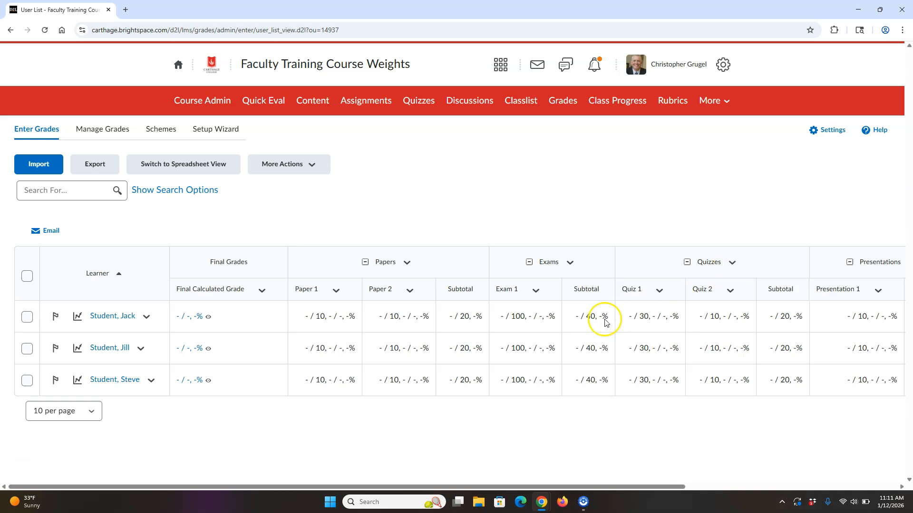
- Open the reordering of grade items and categories from grade management and set the Quizzes category's sort order to 1
click(106, 130)
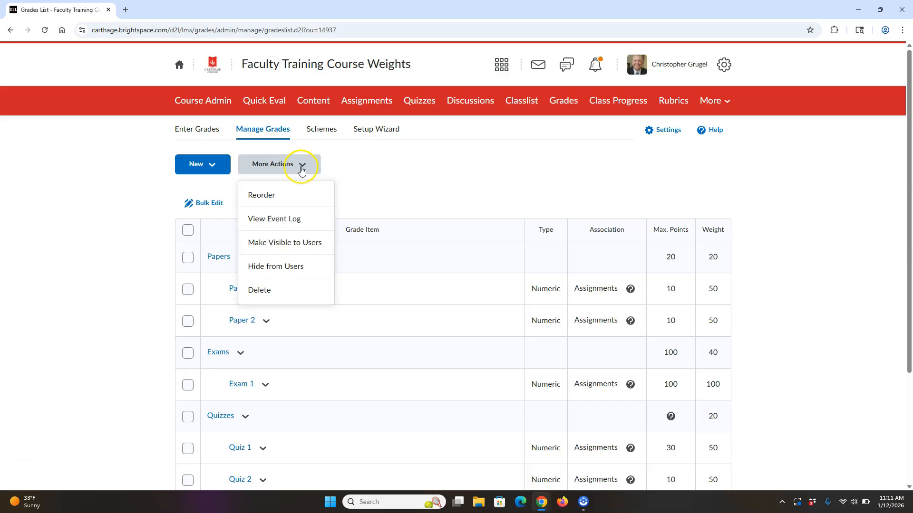
click(276, 194)
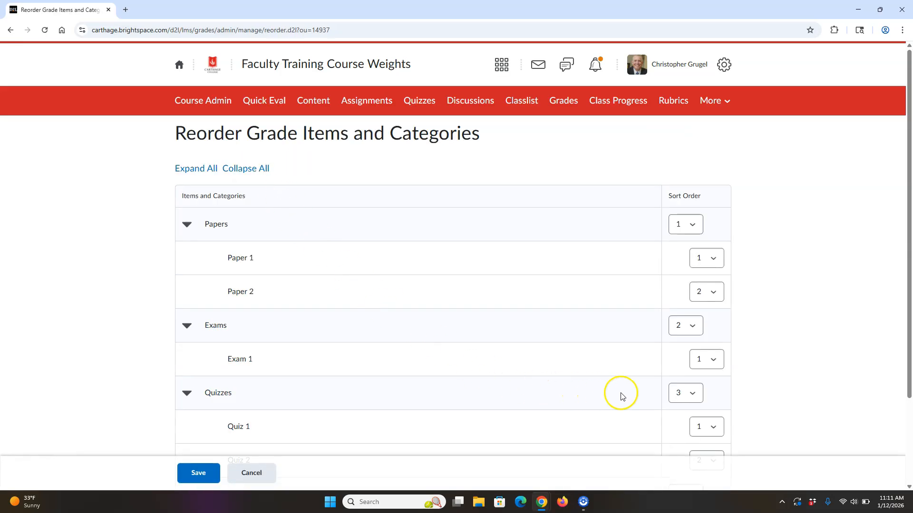
click(690, 394)
click(685, 409)
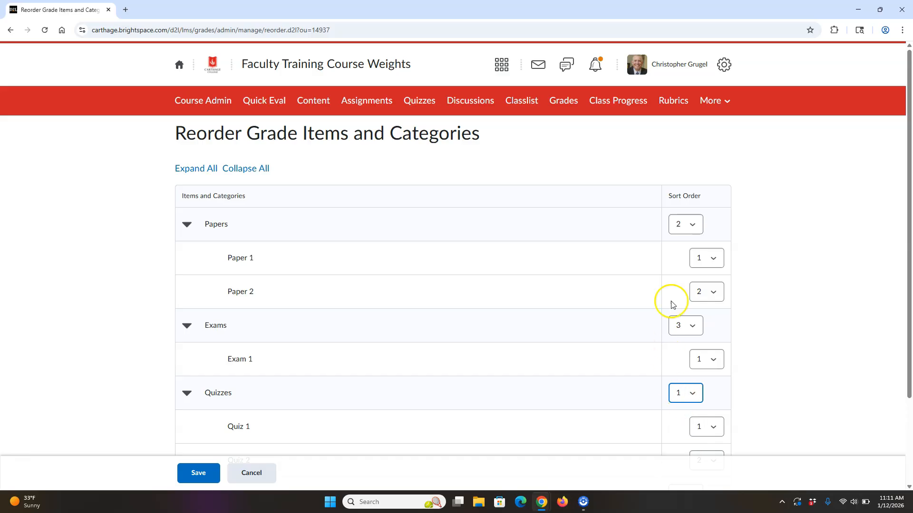
- Set the Papers category's sort order to 4, save the new order and view it in the grade entry list
click(692, 224)
click(680, 279)
click(197, 476)
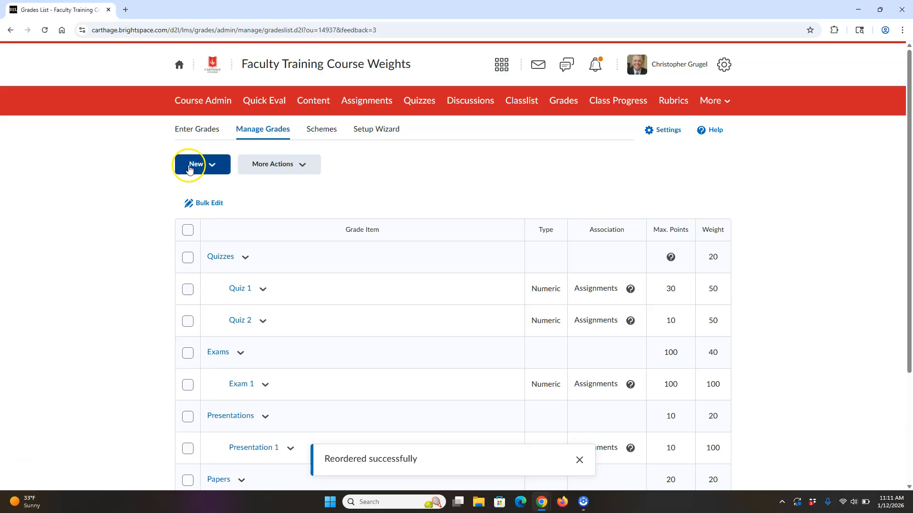
click(198, 130)
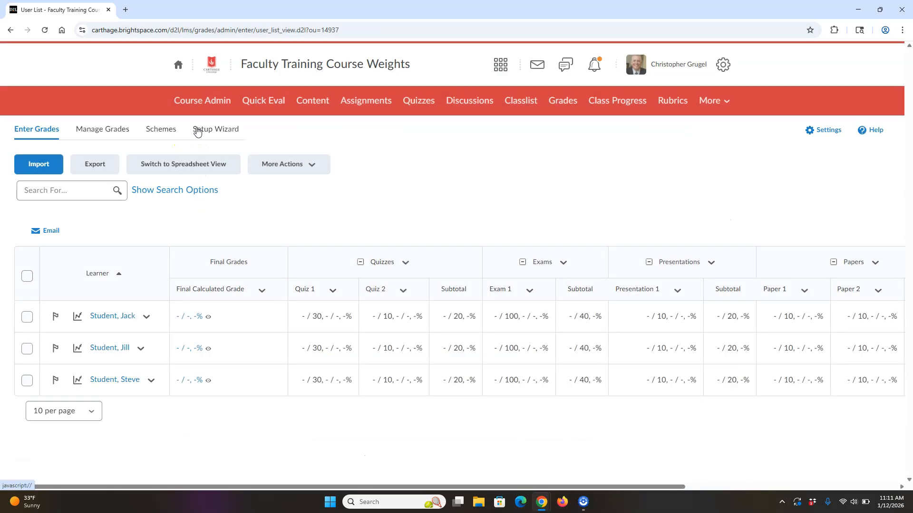